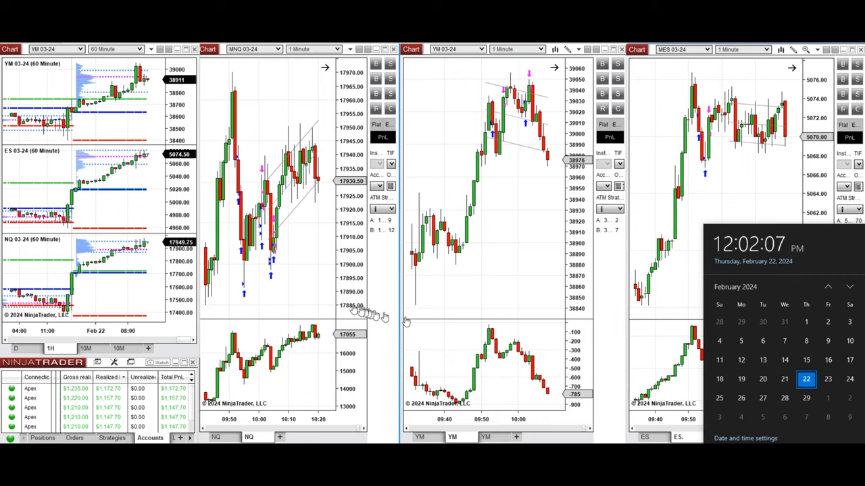
# Step: Close the Windows date and time flyout by selecting the NQ chart
pyautogui.click(305, 295)
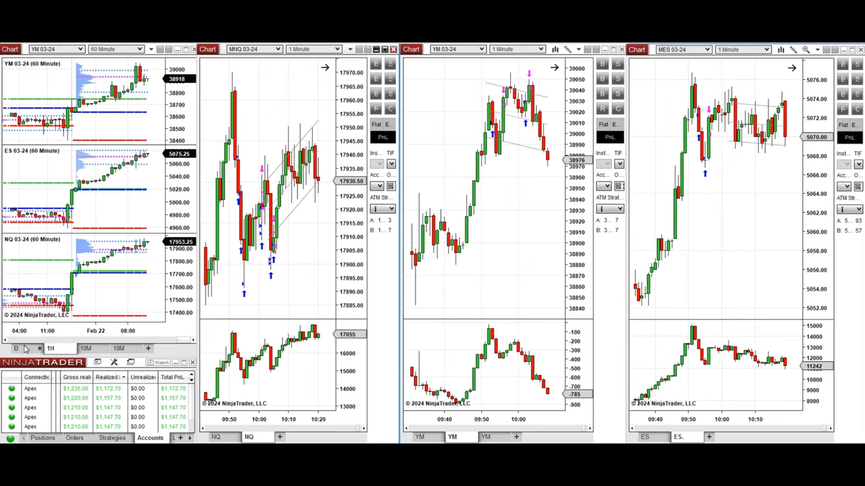
# Step: Switch the left YM, ES and NQ charts to the 10M tab of 10-minute bars
pyautogui.click(86, 347)
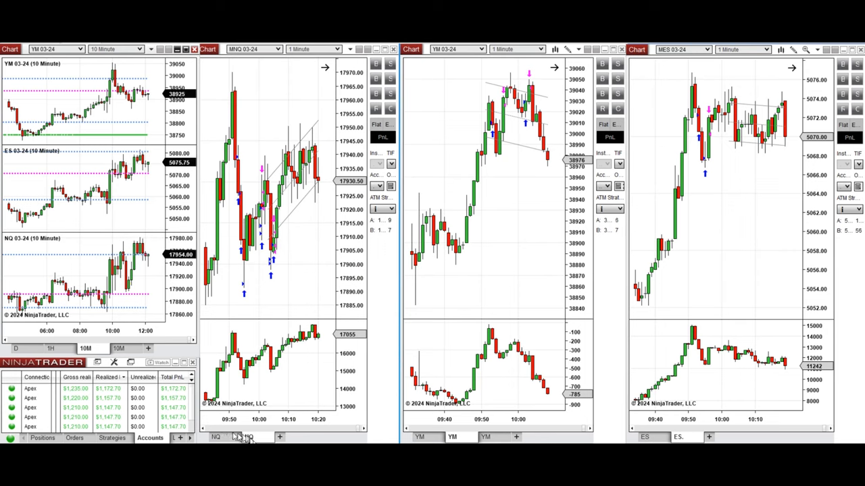
# Step: Show the Trade Performance report (Ctrl+Tab) and select the first account in the list
pyautogui.hotkey('ctrl', 'Tab')
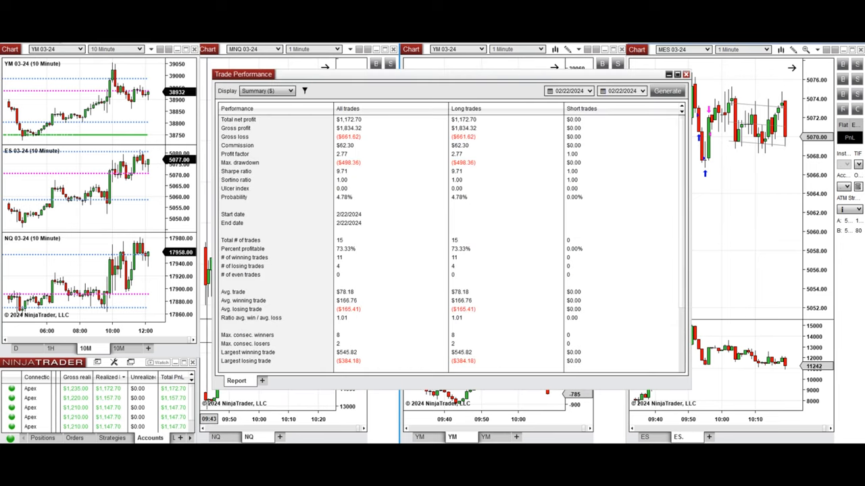
pyautogui.click(175, 390)
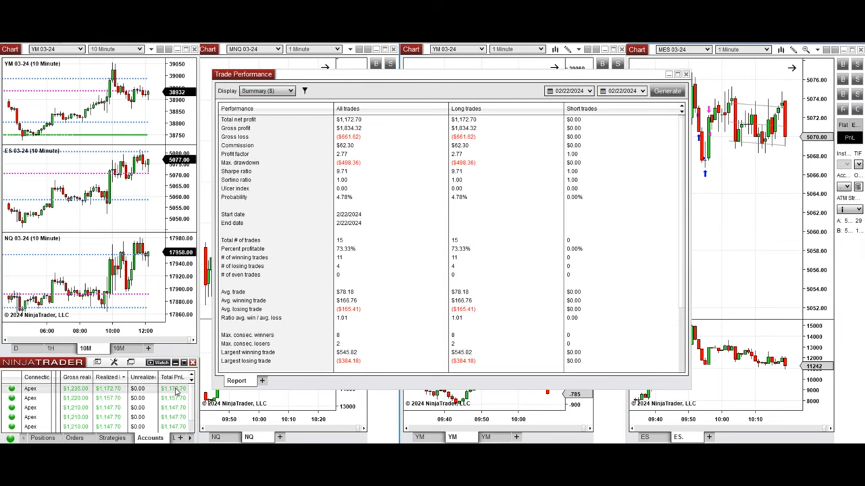
# Step: Highlight Profit factor, 73.33% profitable, avg win/loss ratio, $545.82 largest win and $384.18 largest loss
pyautogui.click(263, 156)
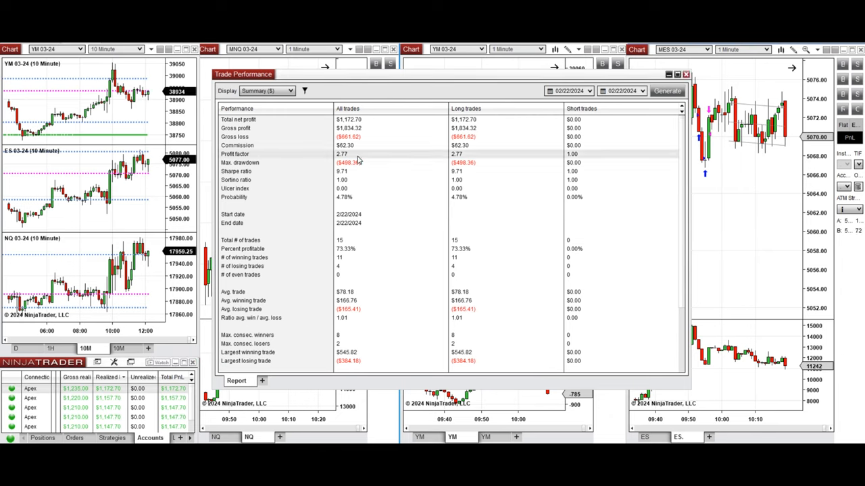
pyautogui.click(352, 250)
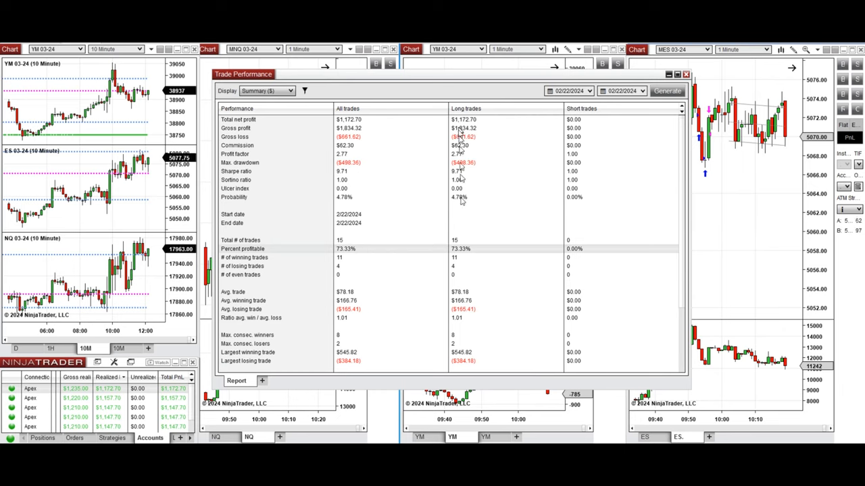
pyautogui.click(358, 320)
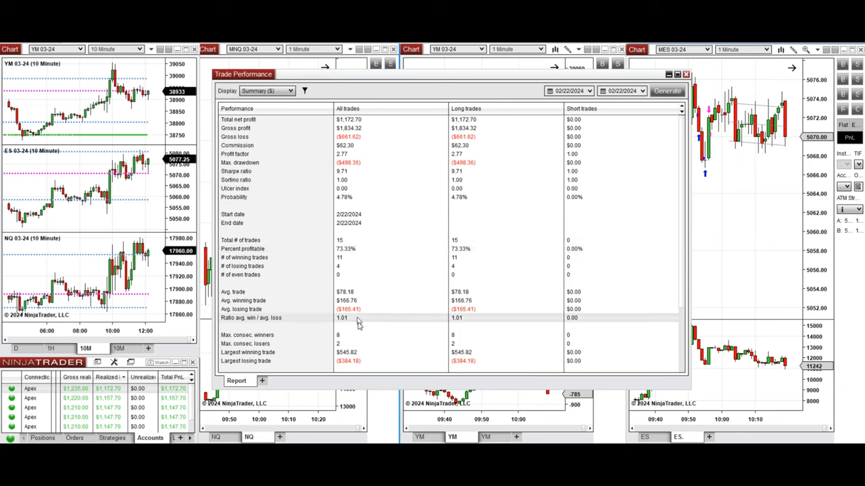
pyautogui.click(360, 354)
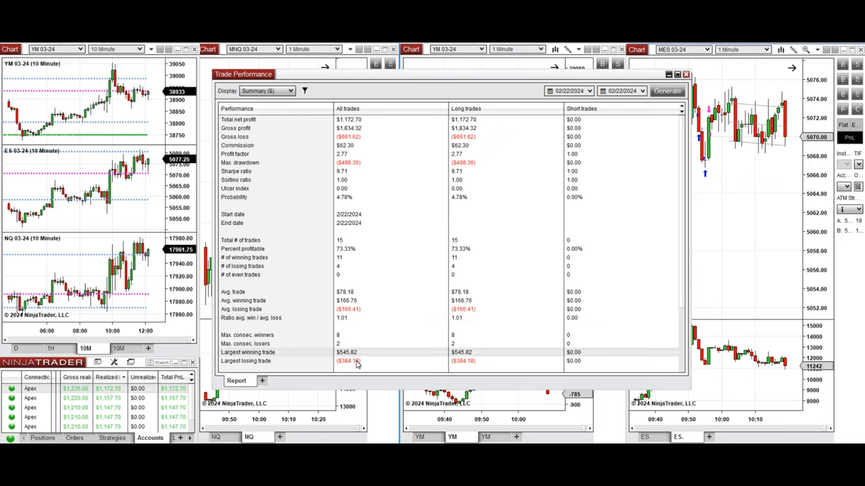
pyautogui.click(358, 362)
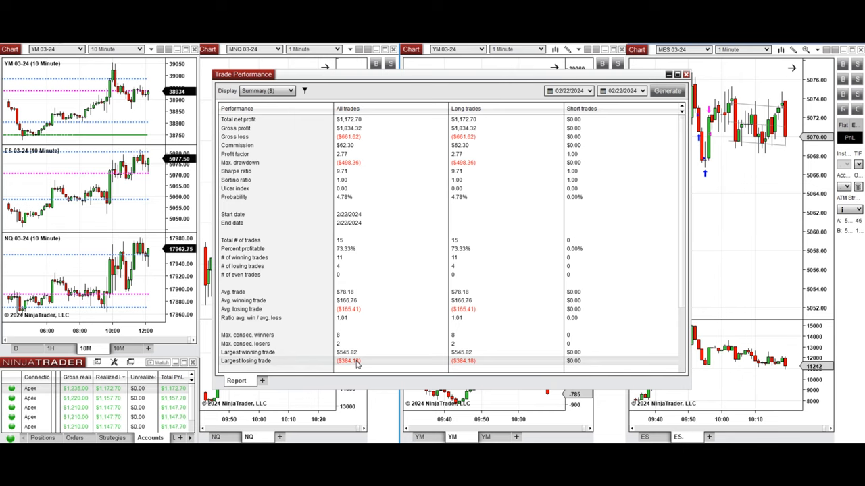
# Step: Show the Windows calendar flyout for Thursday, February 22, 2024 with Win+Alt+D
pyautogui.press('super+alt+d')
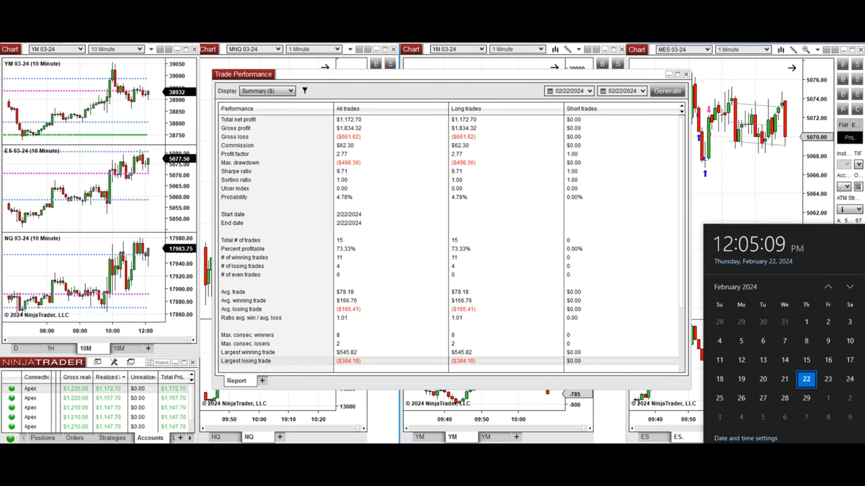